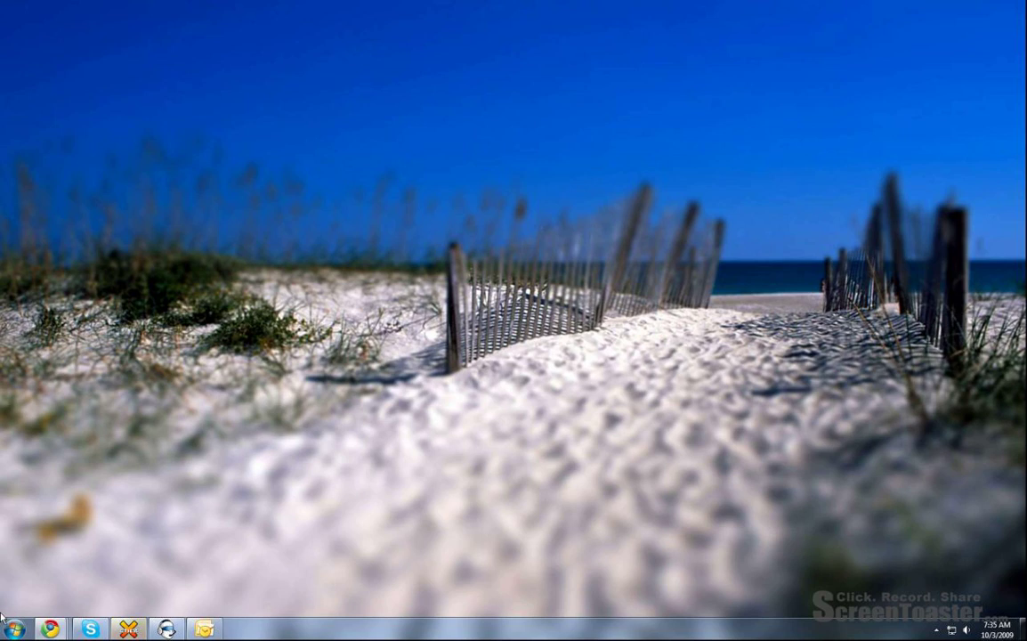
Open and close the Start menu a couple of times.
{"action": "left_click", "coordinate": [25, 637]}
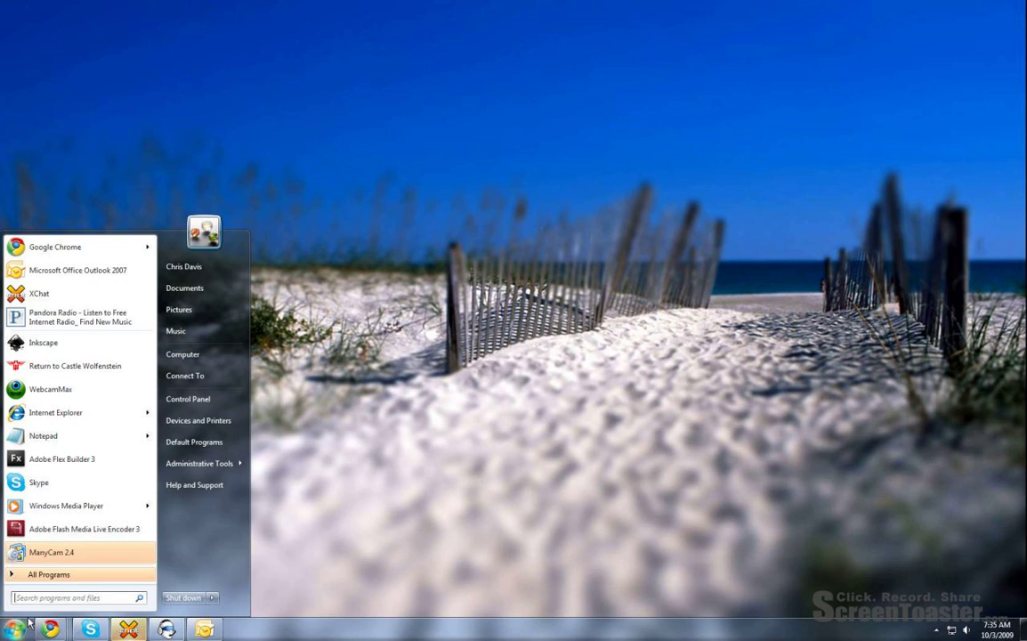
{"action": "left_click", "coordinate": [28, 622]}
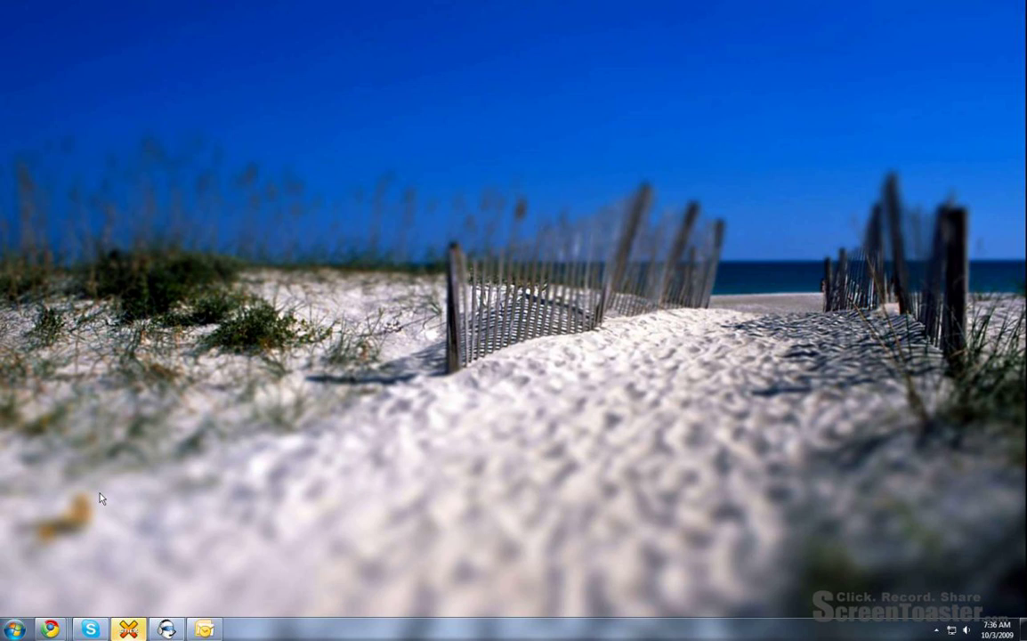
{"action": "left_click", "coordinate": [15, 629]}
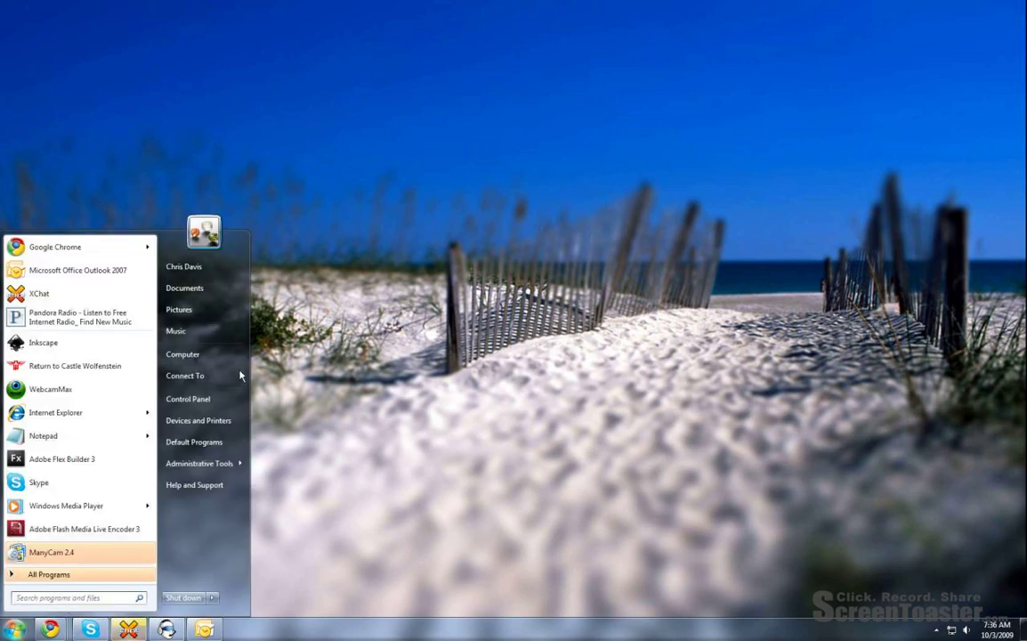
{"action": "left_click", "coordinate": [374, 386]}
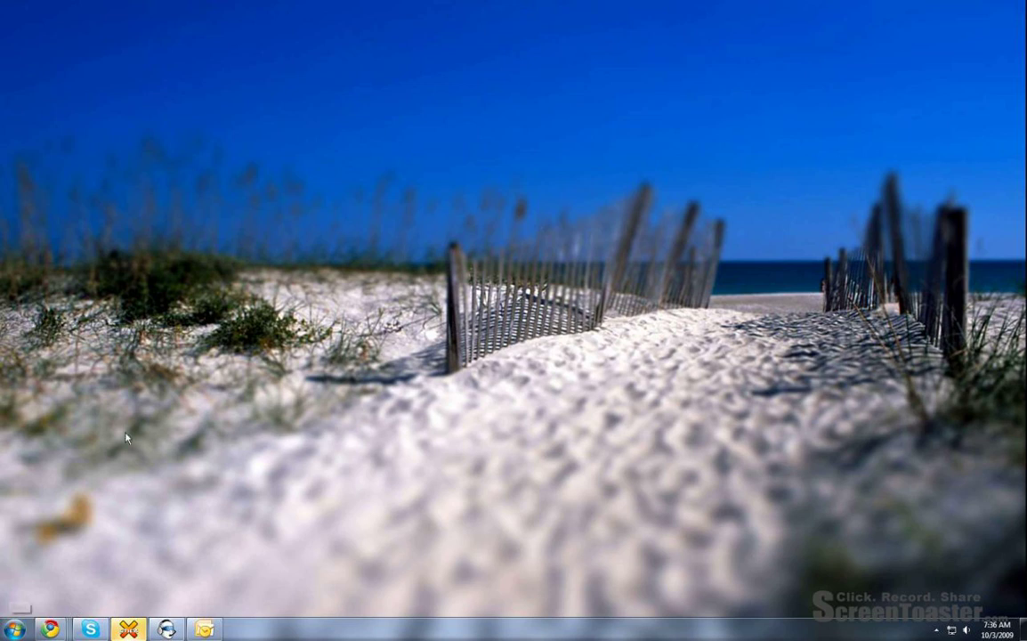
Open Computer Management from the Start menu's Computer entry, move its window, then close it.
{"action": "key", "text": "super"}
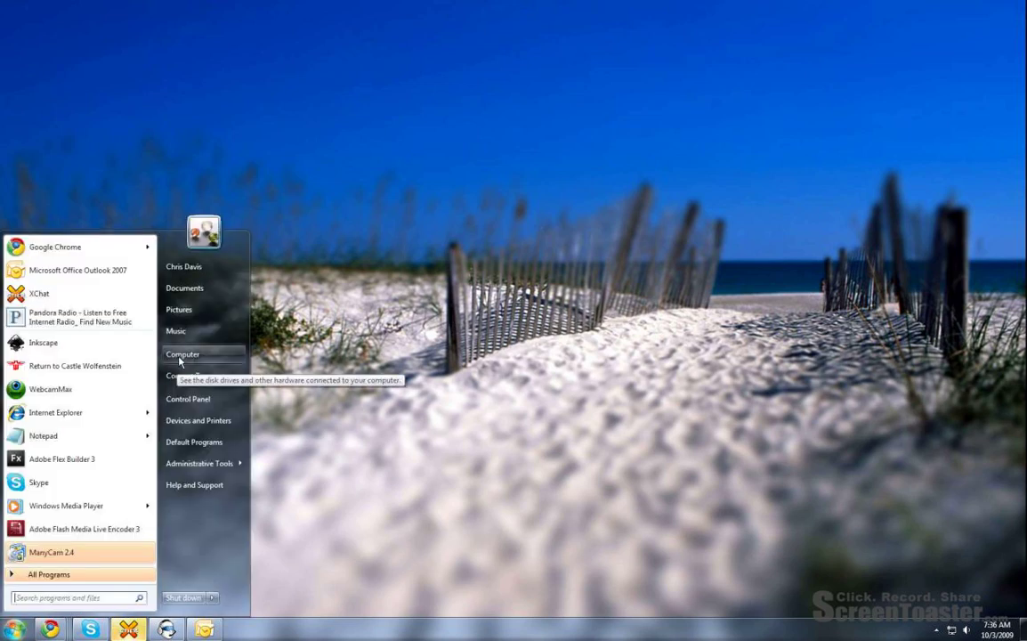
{"action": "right_click", "coordinate": [185, 357]}
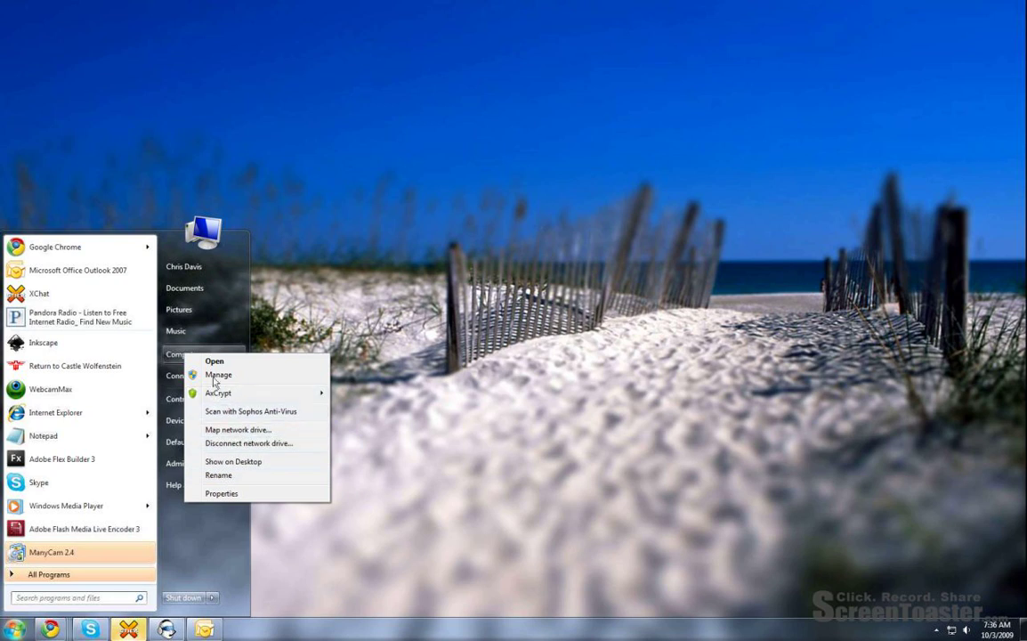
{"action": "key", "text": "Escape"}
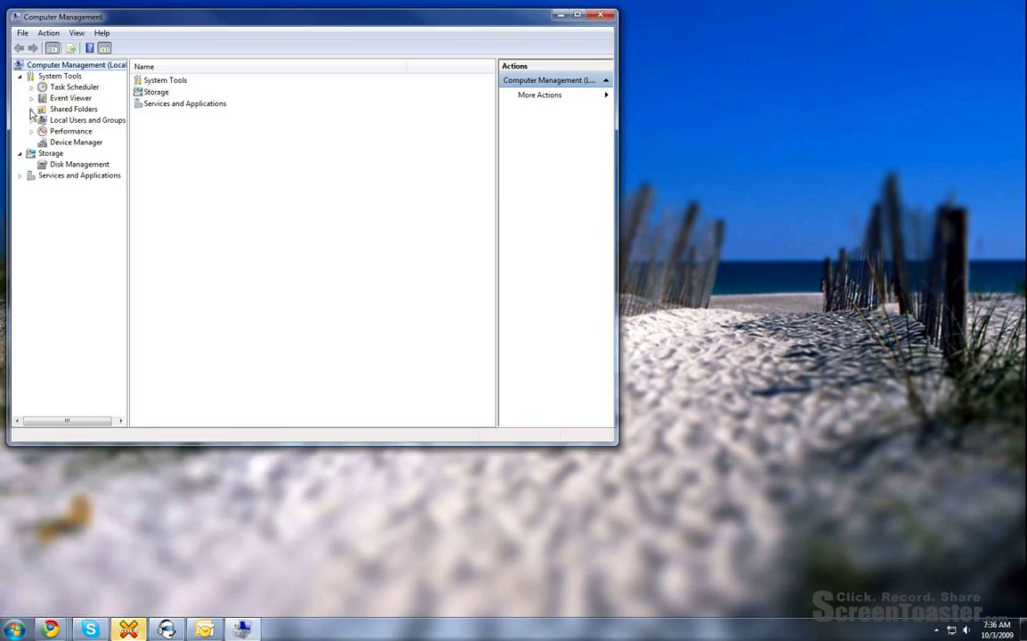
{"action": "left_click_drag", "start_coordinate": [60, 20], "coordinate": [89, 157]}
{"action": "left_click", "coordinate": [626, 153]}
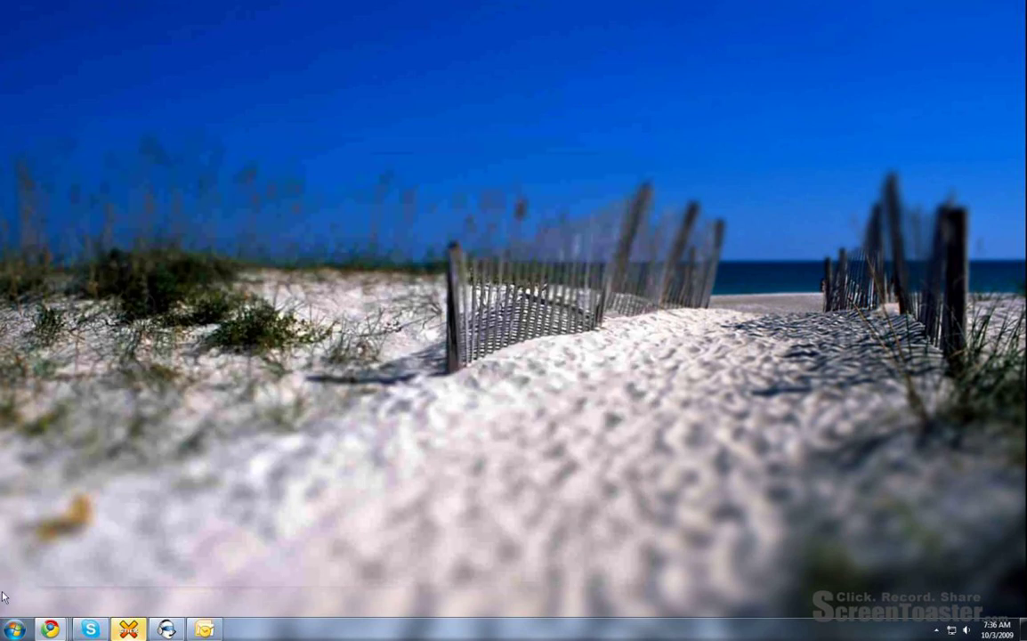
Launch Computer Management by searching compmgmt.msc from the Start menu.
{"action": "key", "text": "super"}
{"action": "type", "text": "co"}
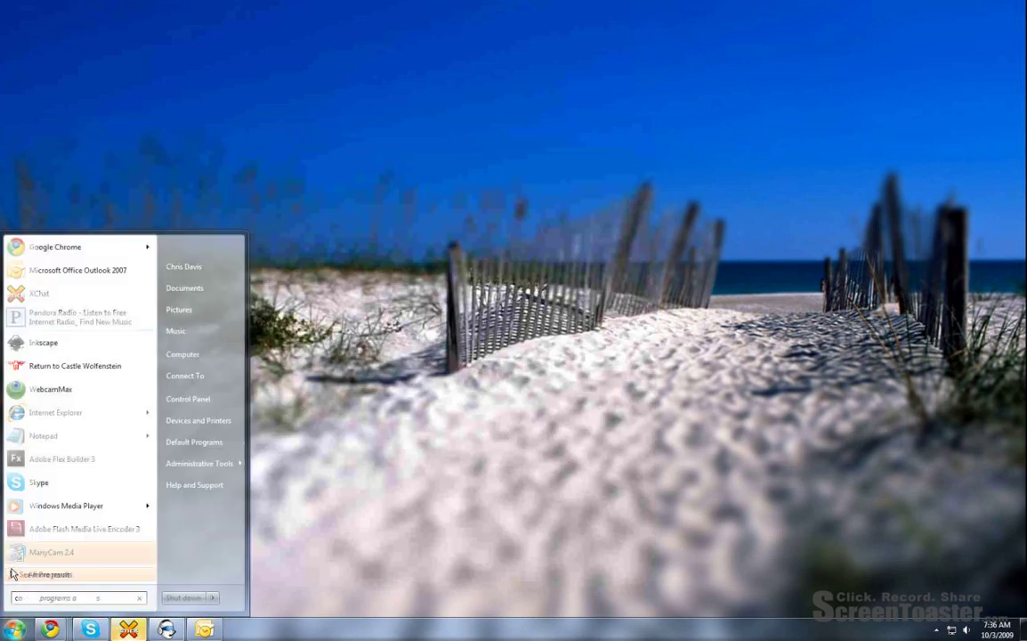
{"action": "type", "text": "mpmgmt.msc"}
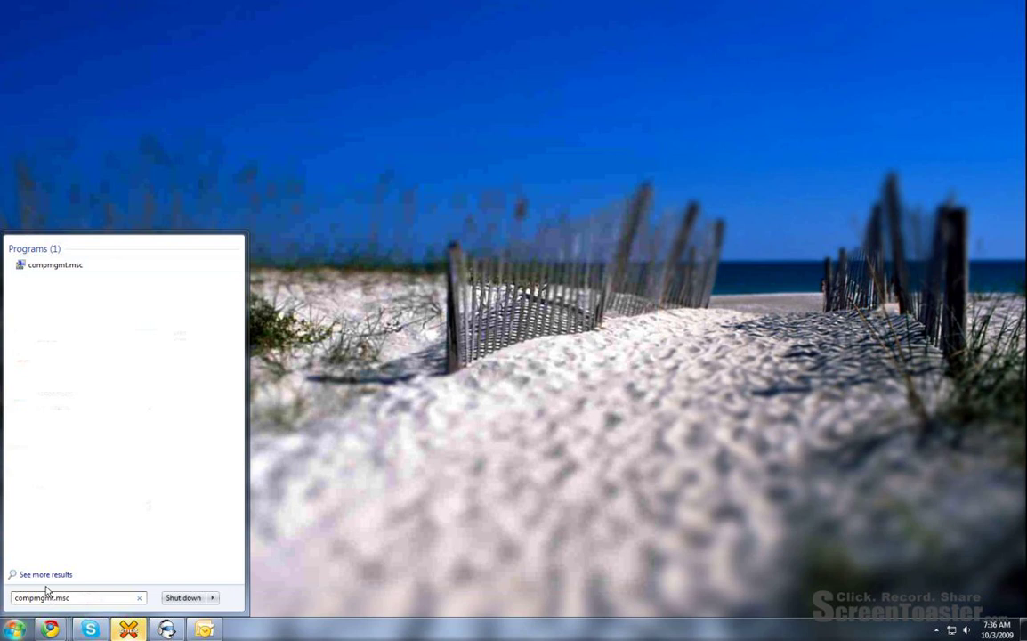
{"action": "left_click", "coordinate": [49, 264]}
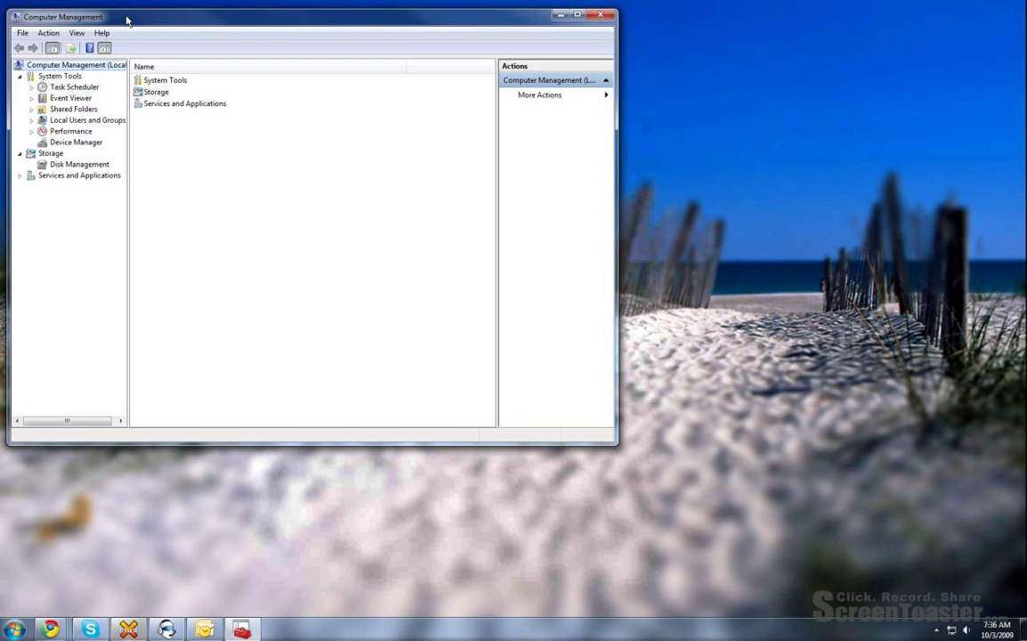
Centre the console window, widen the tools tree, and bring up Computer Management (Local)'s shortcut menu.
{"action": "left_click_drag", "start_coordinate": [125, 20], "coordinate": [229, 156]}
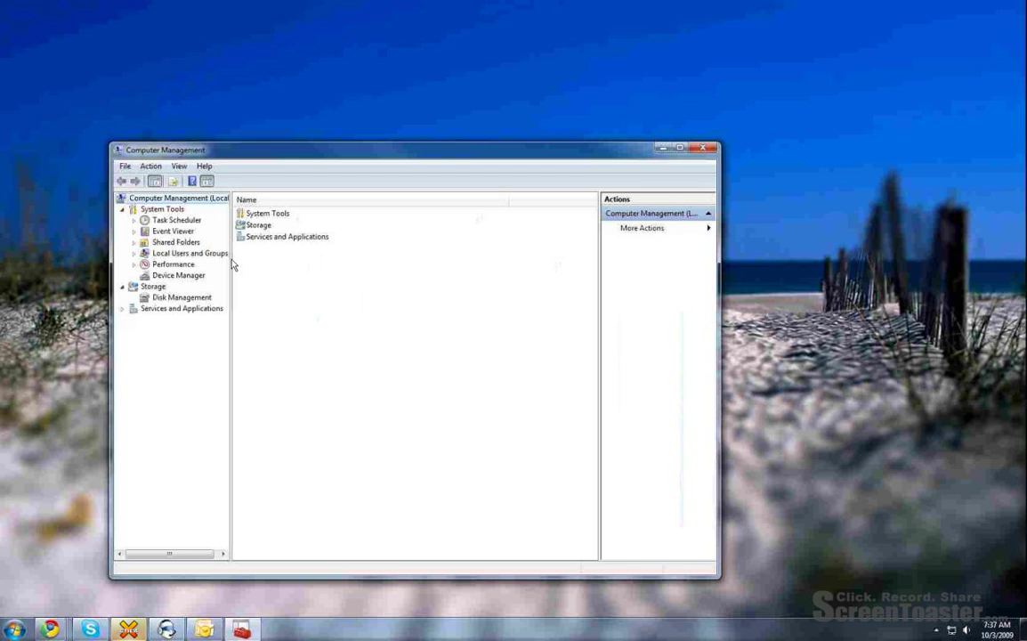
{"action": "left_click_drag", "start_coordinate": [233, 264], "coordinate": [281, 264]}
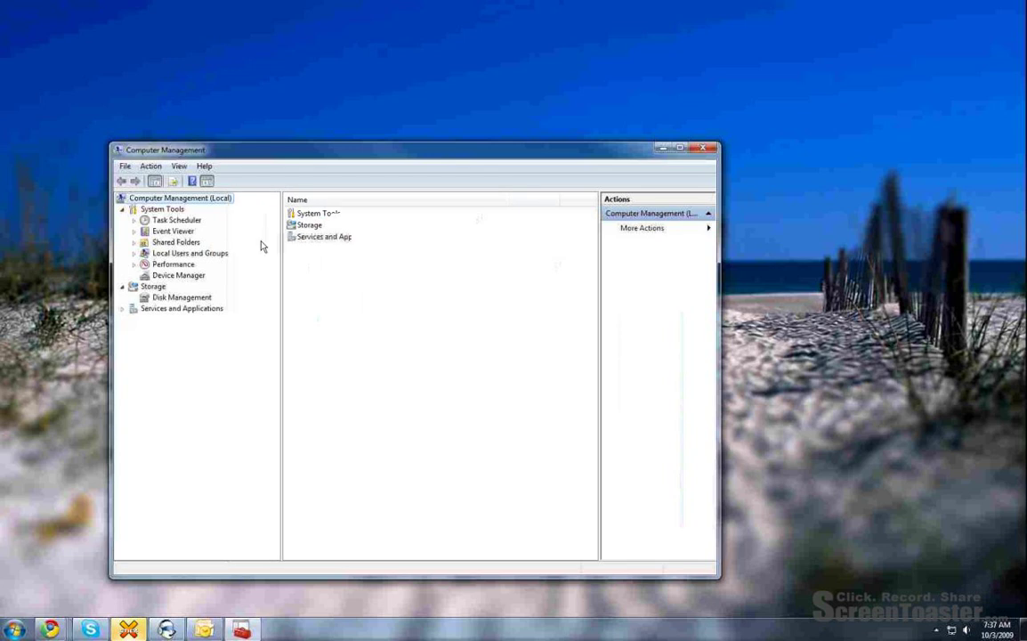
{"action": "right_click", "coordinate": [209, 201]}
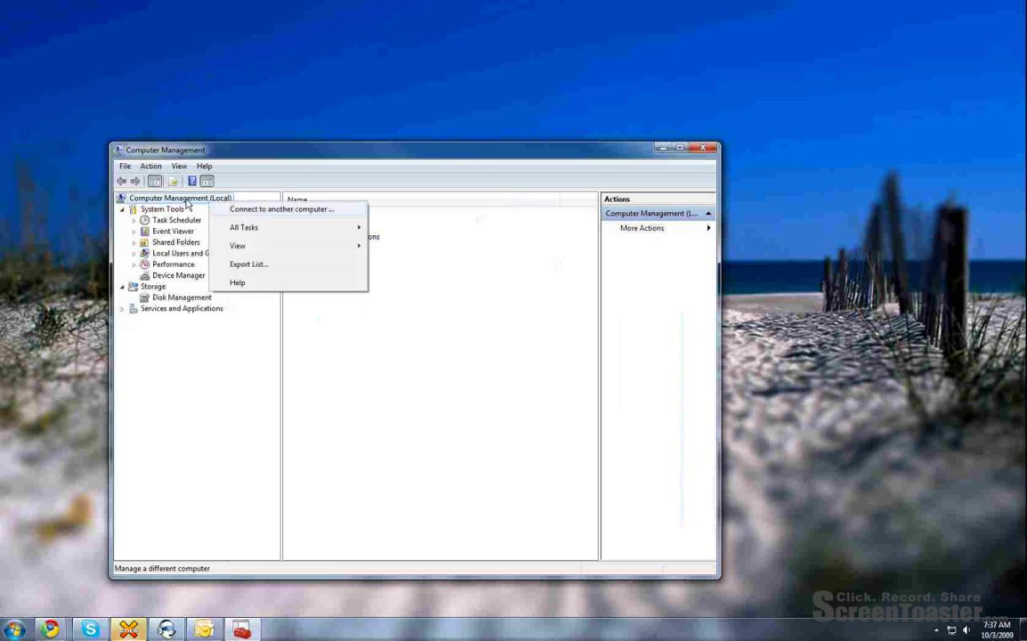
Use Connect to another computer to point the console at CDAVIS-MAC.
{"action": "left_click", "coordinate": [247, 210]}
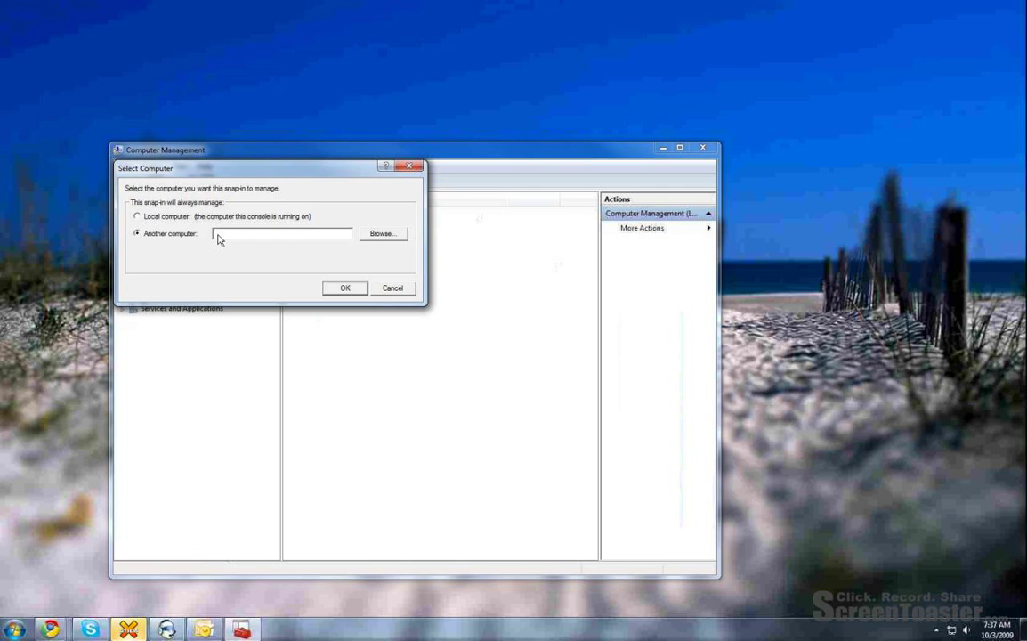
{"action": "type", "text": "cdavis-m"}
{"action": "key", "text": "Return"}
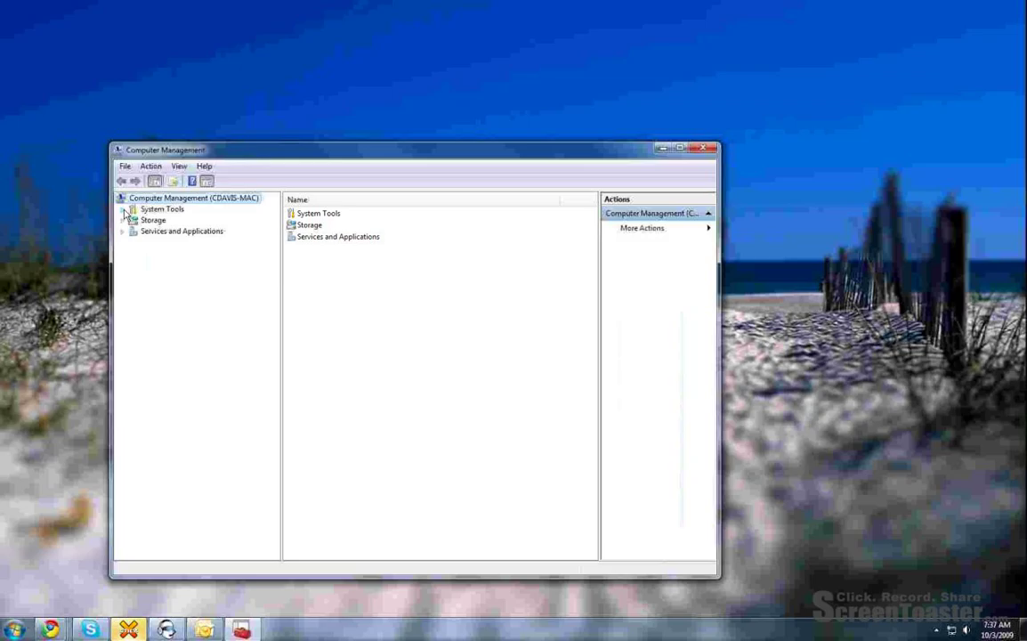
Expand the remote System Tools, cancelling the slow Event Viewer connection, and browse Event Viewer and Task Scheduler.
{"action": "left_click", "coordinate": [126, 210]}
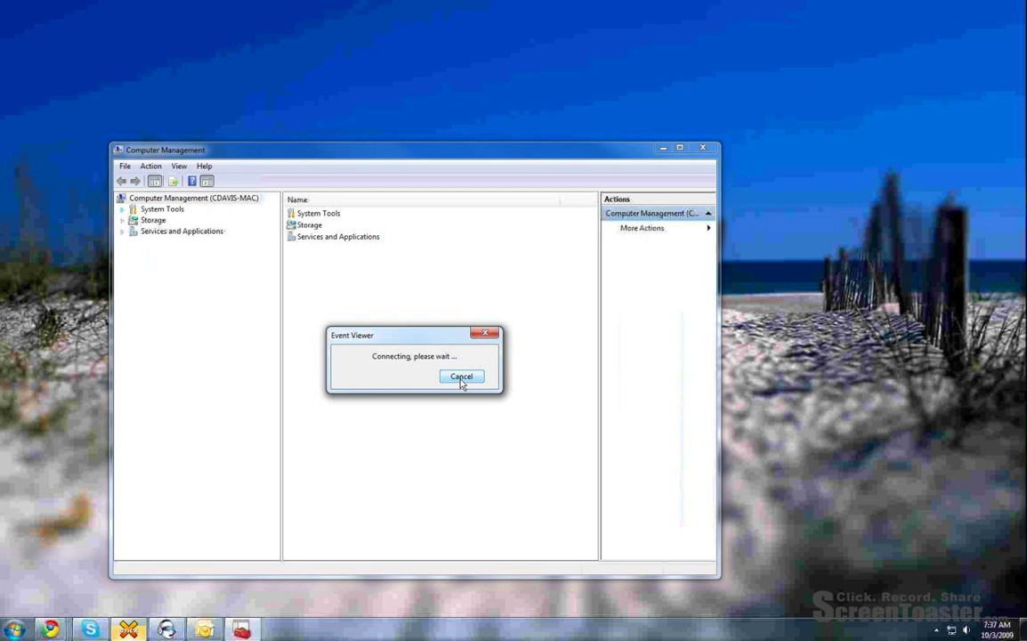
{"action": "left_click", "coordinate": [462, 375]}
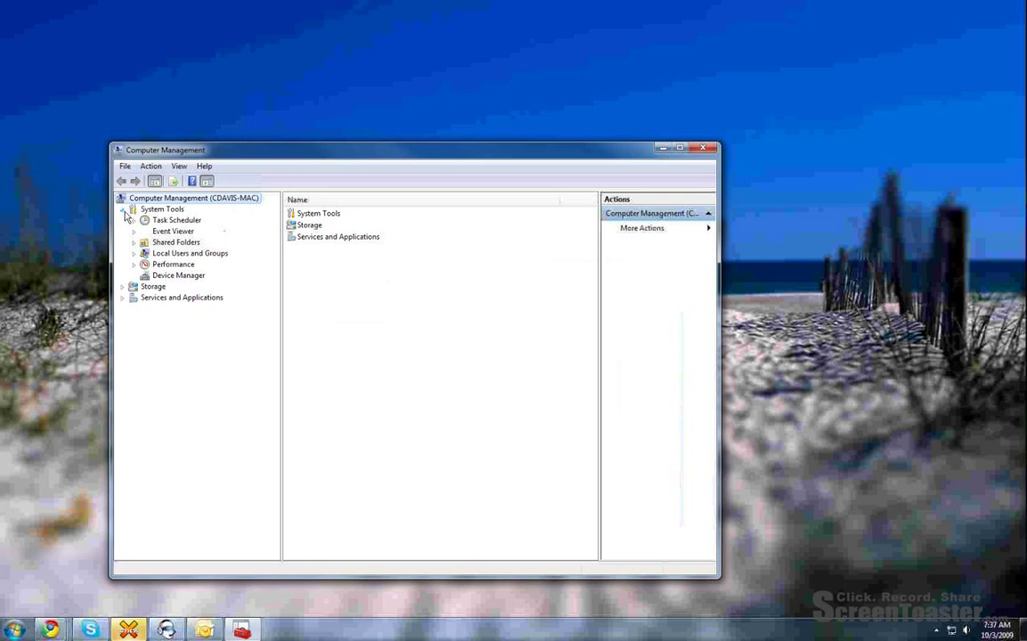
{"action": "left_click", "coordinate": [162, 231]}
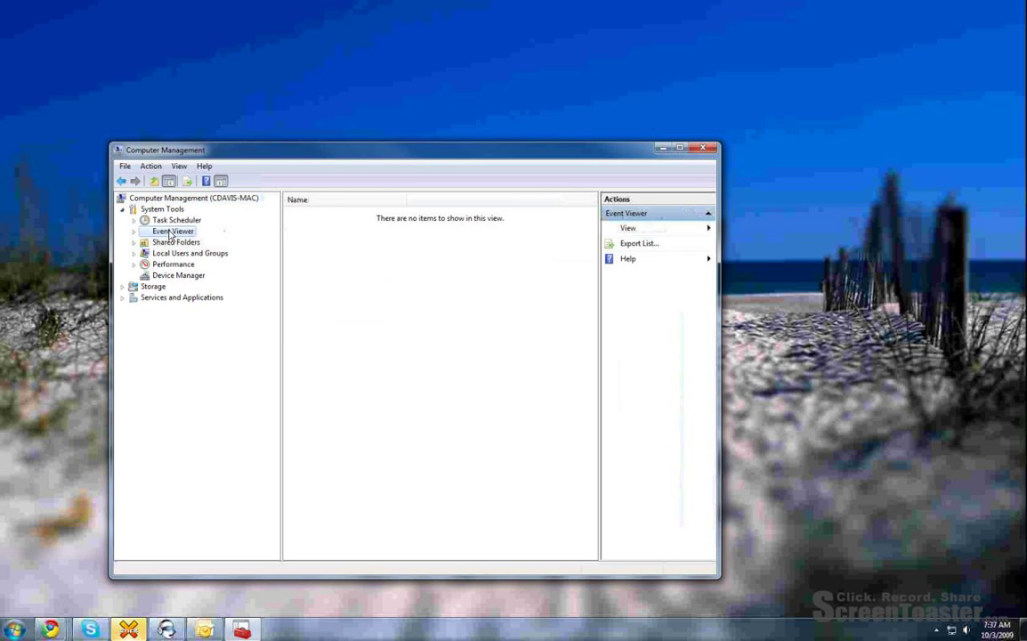
{"action": "left_click", "coordinate": [178, 220]}
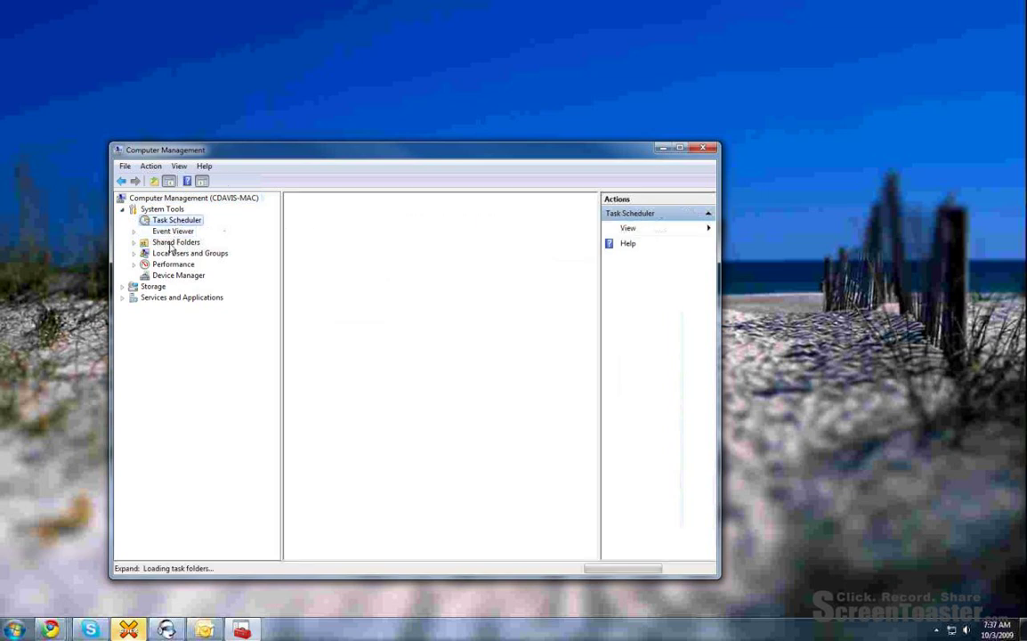
View Shared Folders > Shares, dismiss the permission error, and expand Local Users and Groups.
{"action": "left_click", "coordinate": [134, 242]}
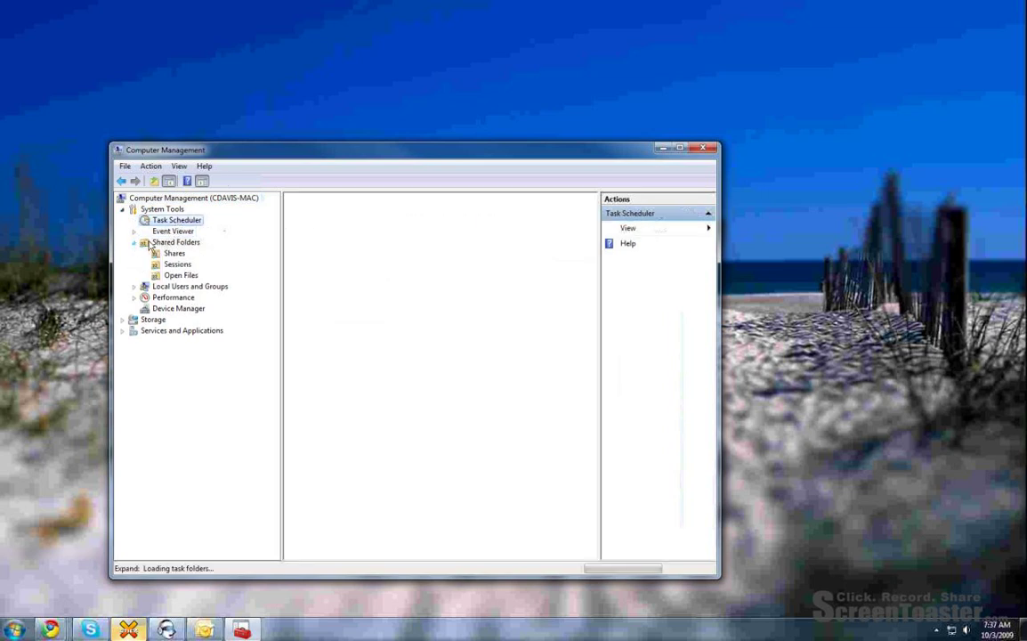
{"action": "left_click", "coordinate": [165, 242]}
{"action": "left_click", "coordinate": [175, 254]}
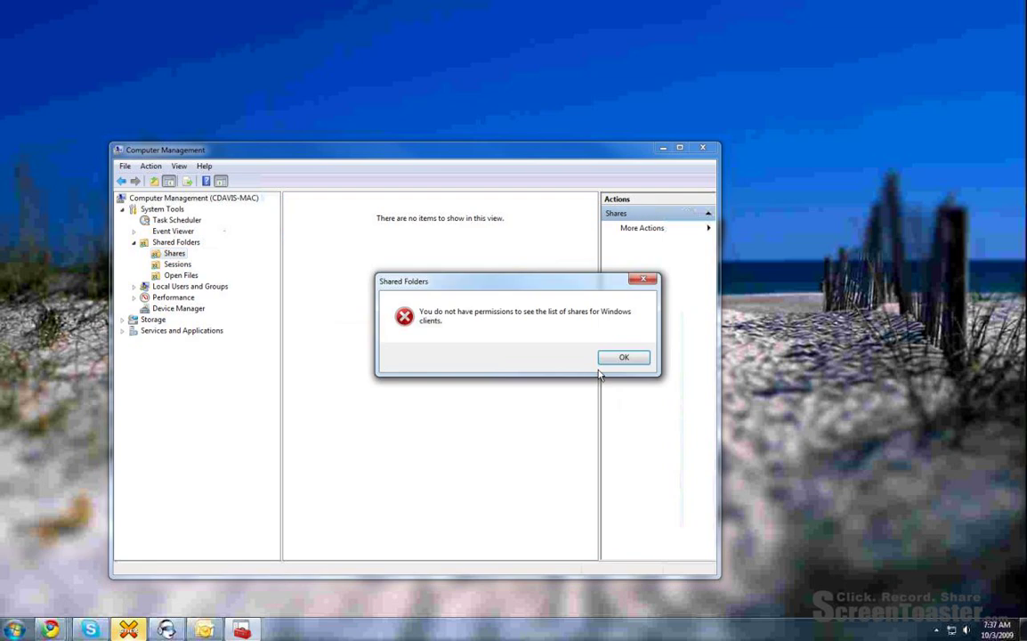
{"action": "key", "text": "Return"}
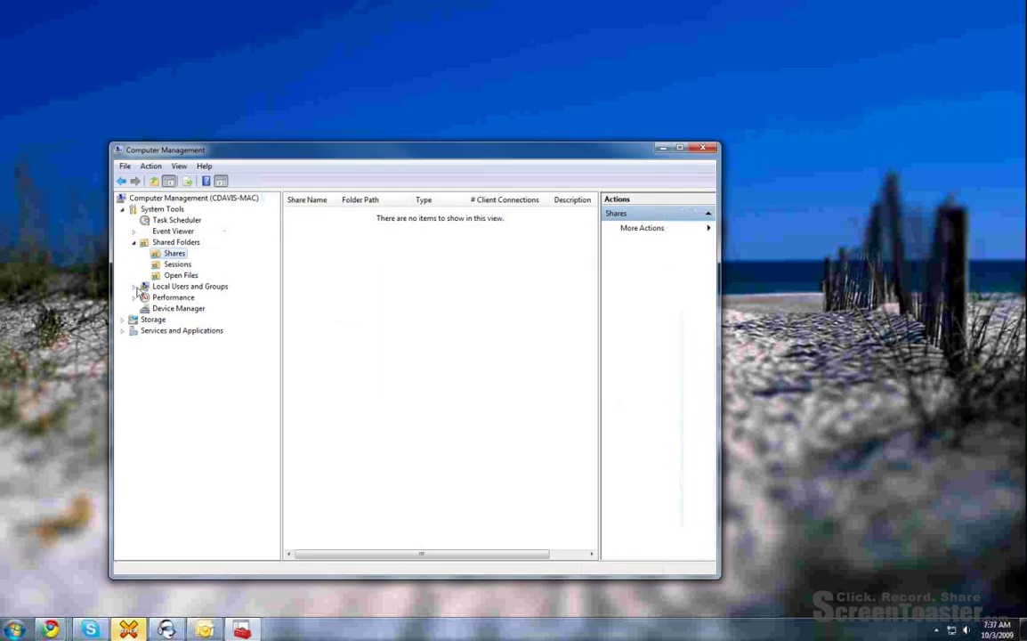
{"action": "left_click", "coordinate": [135, 287]}
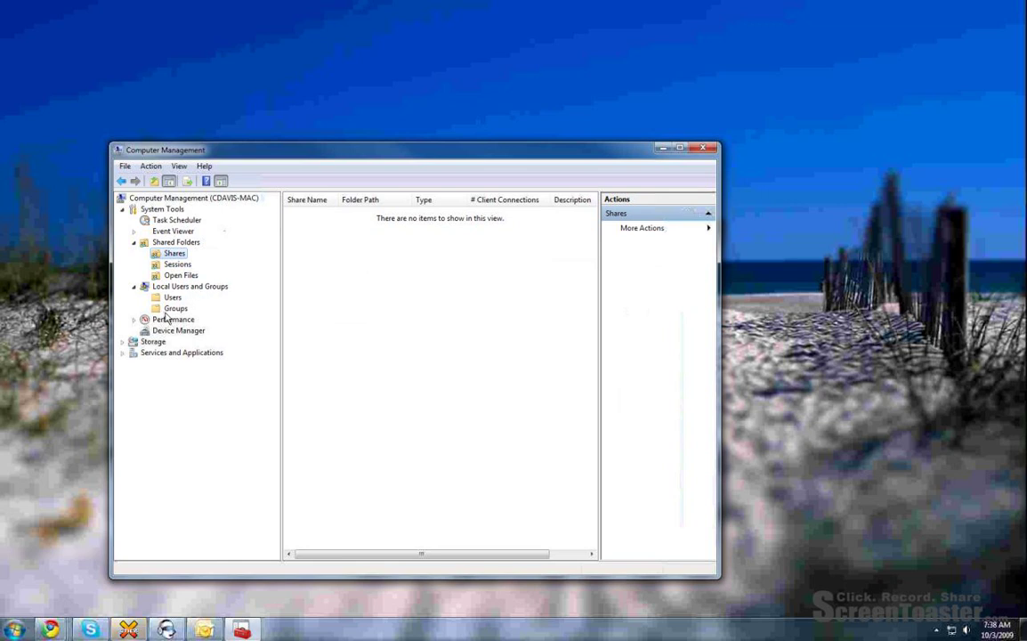
{"action": "left_click", "coordinate": [171, 309]}
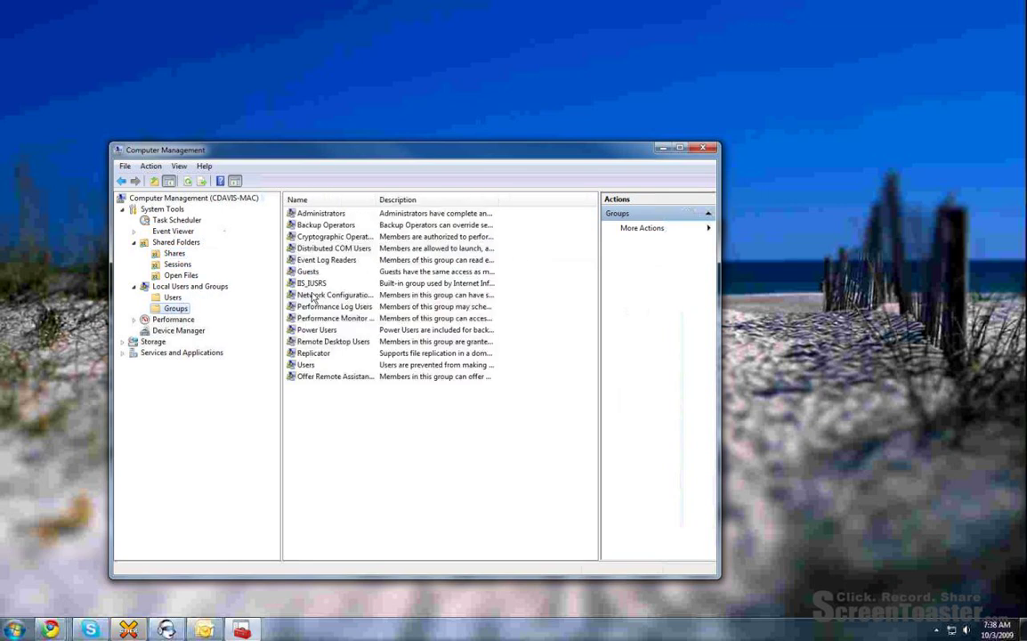
{"action": "double_click", "coordinate": [316, 342]}
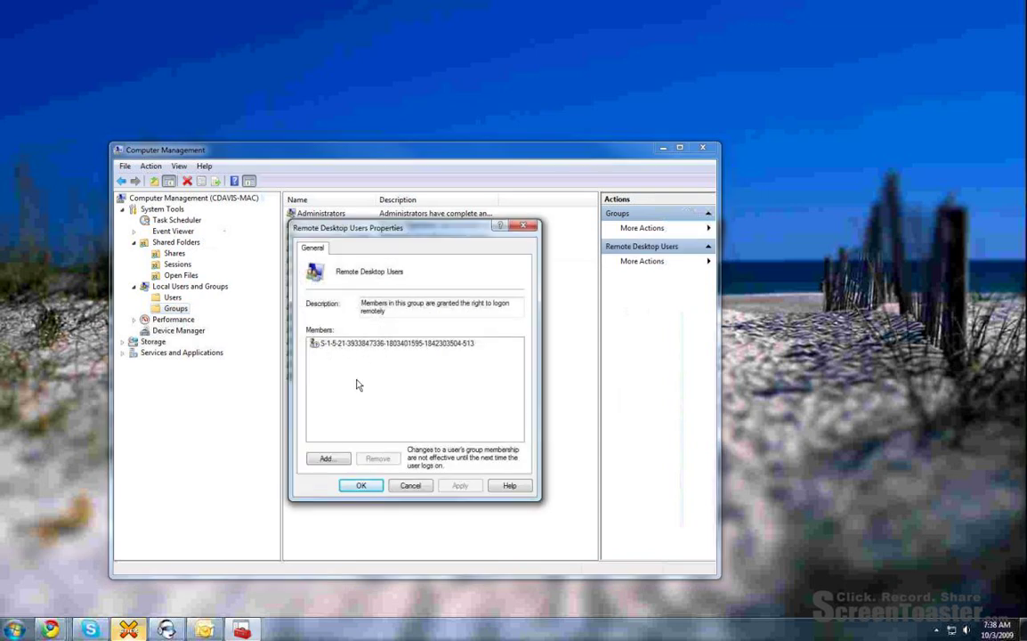
{"action": "left_click", "coordinate": [326, 457]}
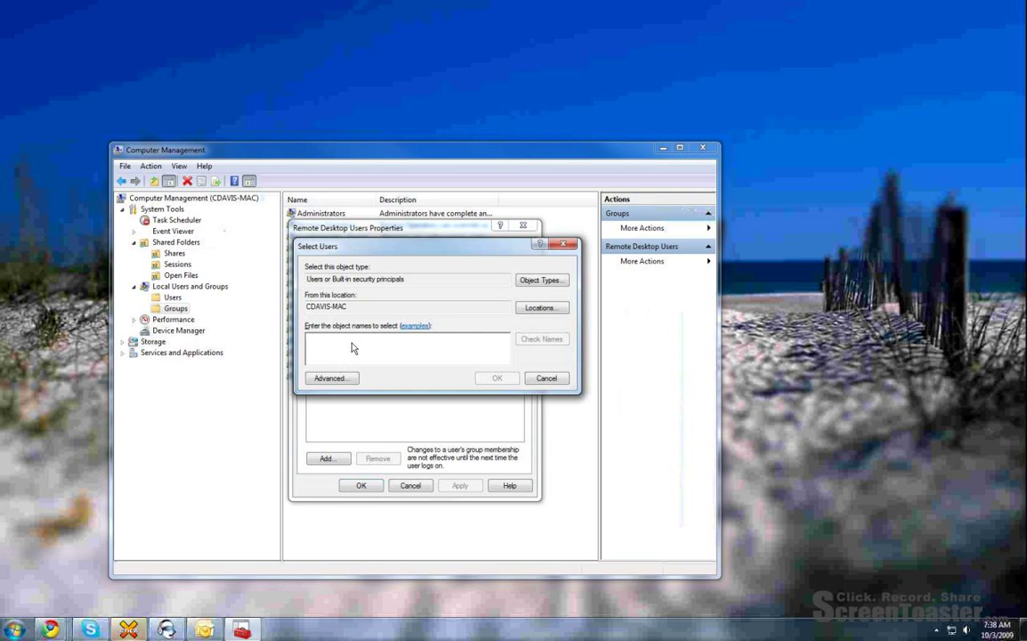
{"action": "type", "text": "cdavis"}
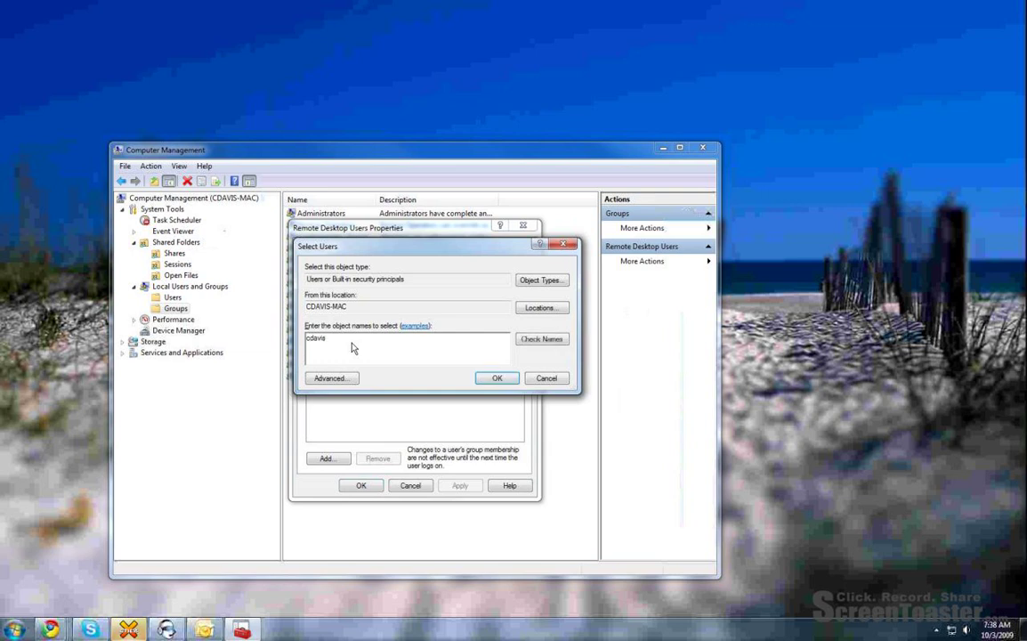
{"action": "key", "text": "Return"}
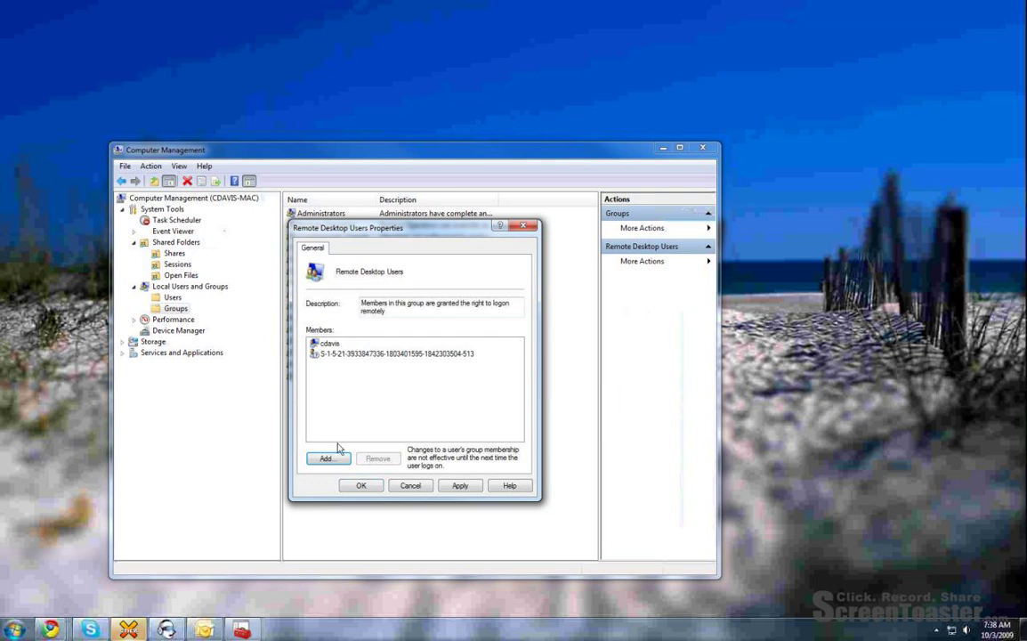
{"action": "left_click", "coordinate": [460, 486]}
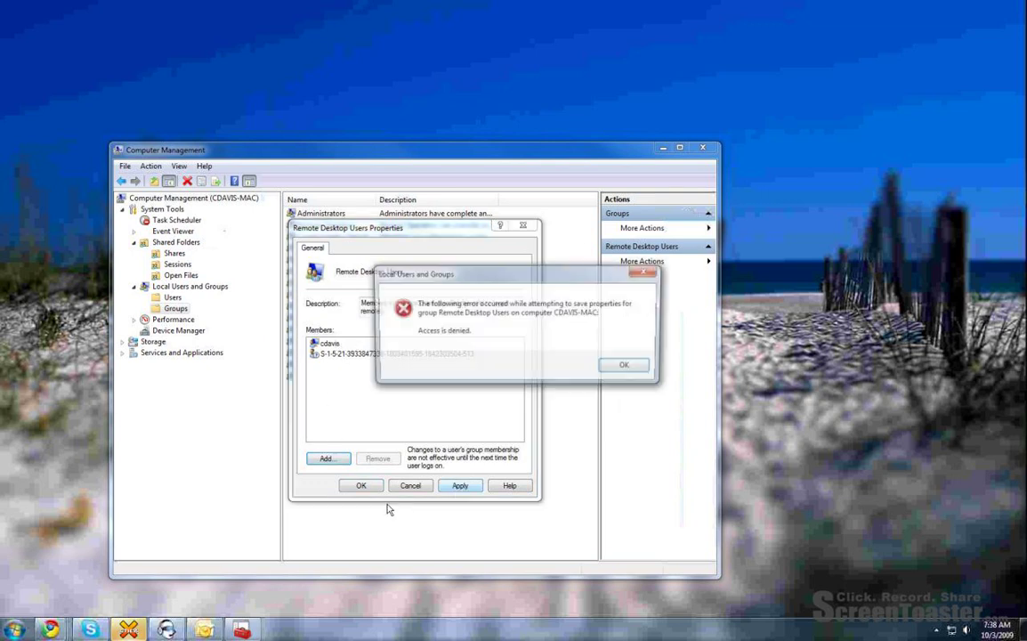
{"action": "left_click", "coordinate": [625, 365]}
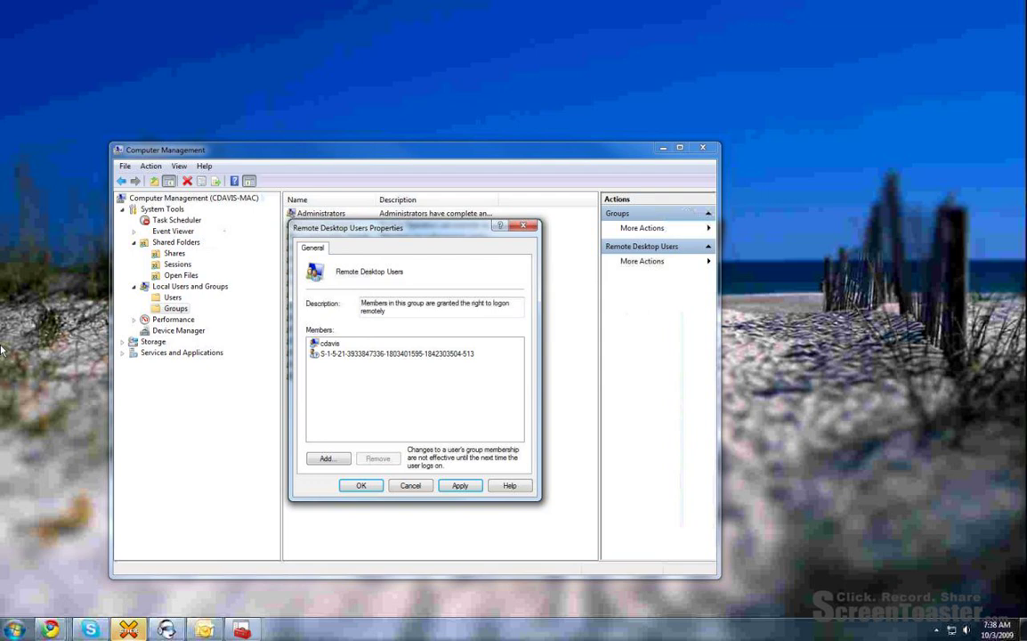
{"action": "left_click", "coordinate": [411, 486]}
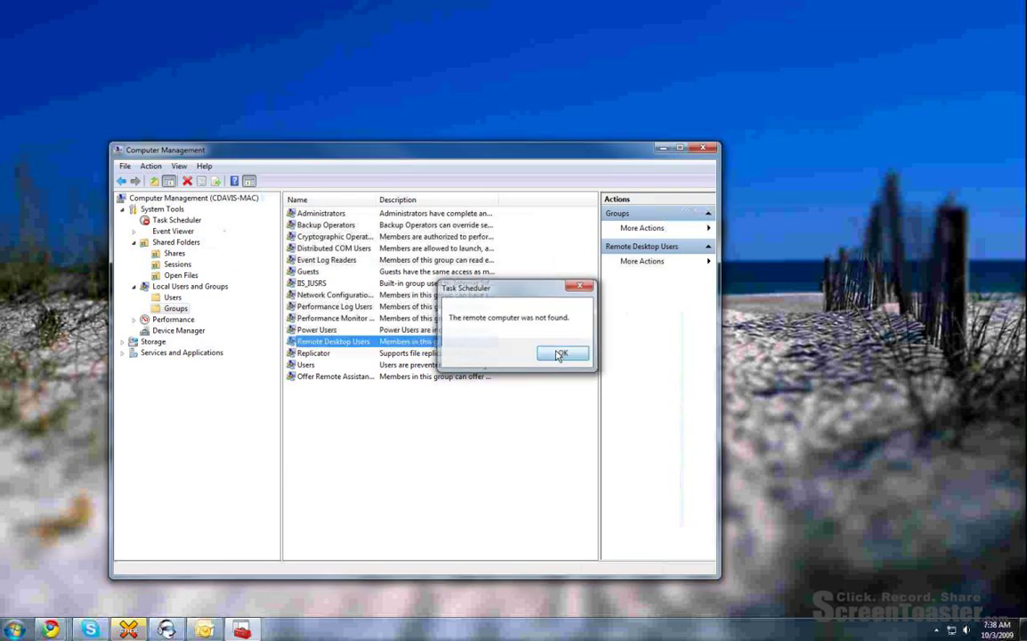
Dismiss the Task Scheduler 'computer not found' error and close Computer Management.
{"action": "left_click", "coordinate": [557, 352]}
{"action": "left_click", "coordinate": [708, 150]}
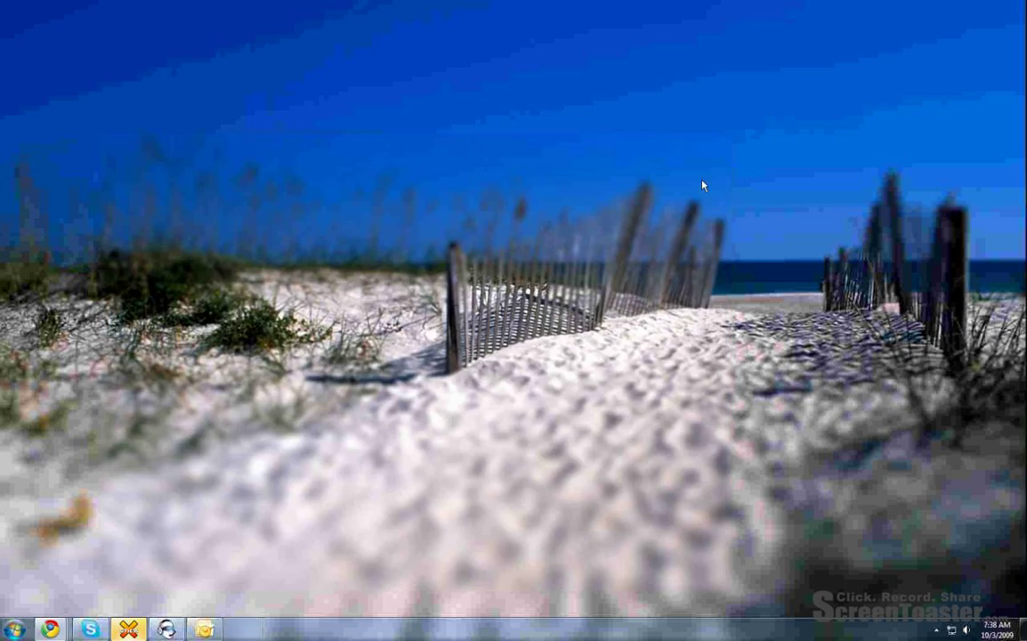